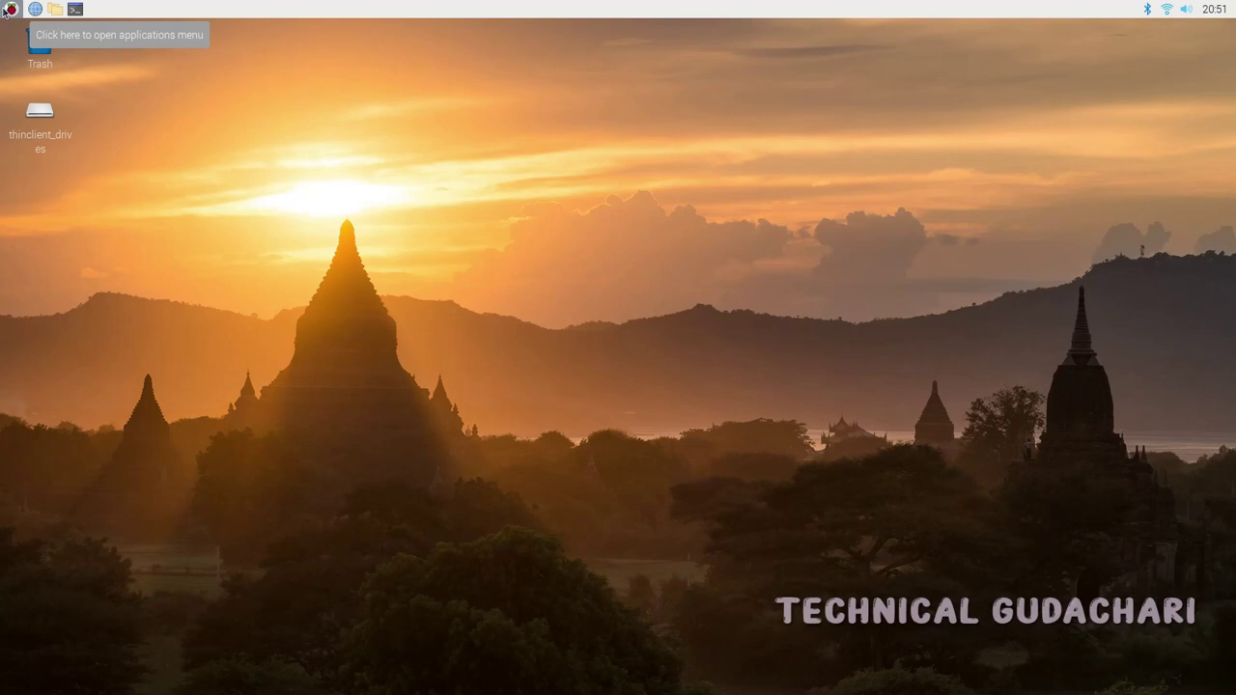
Run the pinout command in a new terminal and bring the board diagram at the start of its output into view.
click(76, 11)
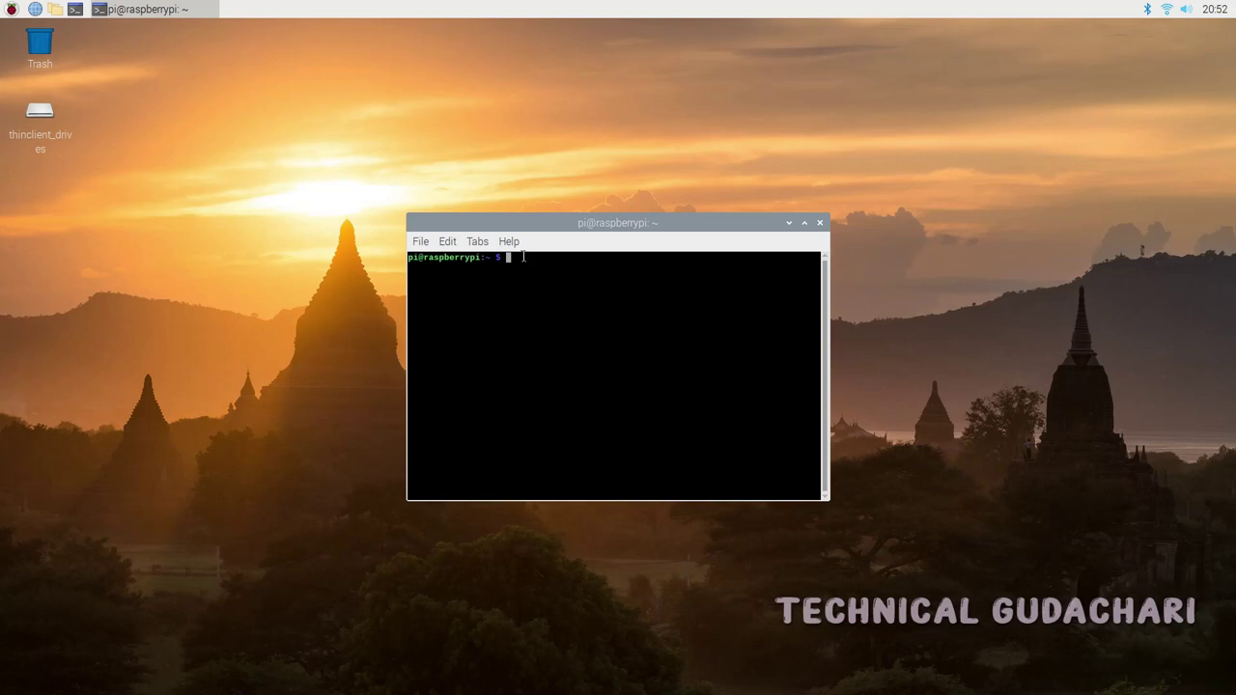
text(pinout)
key(Return)
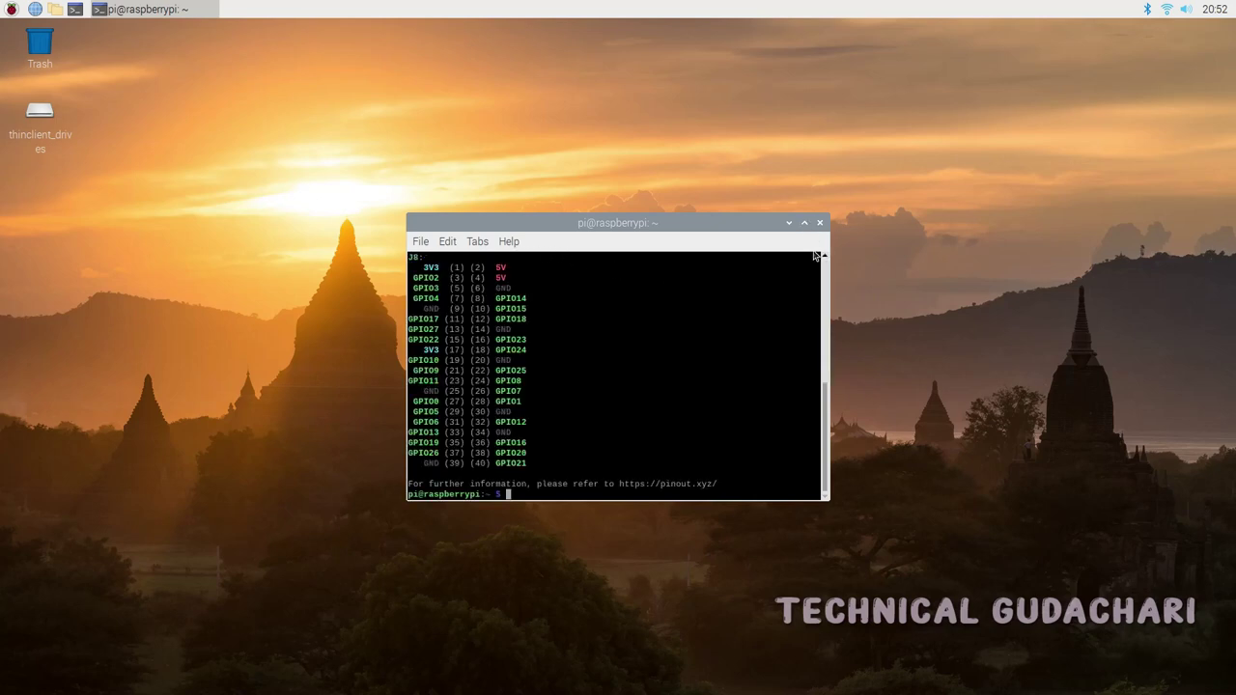
drag(826, 404, 824, 275)
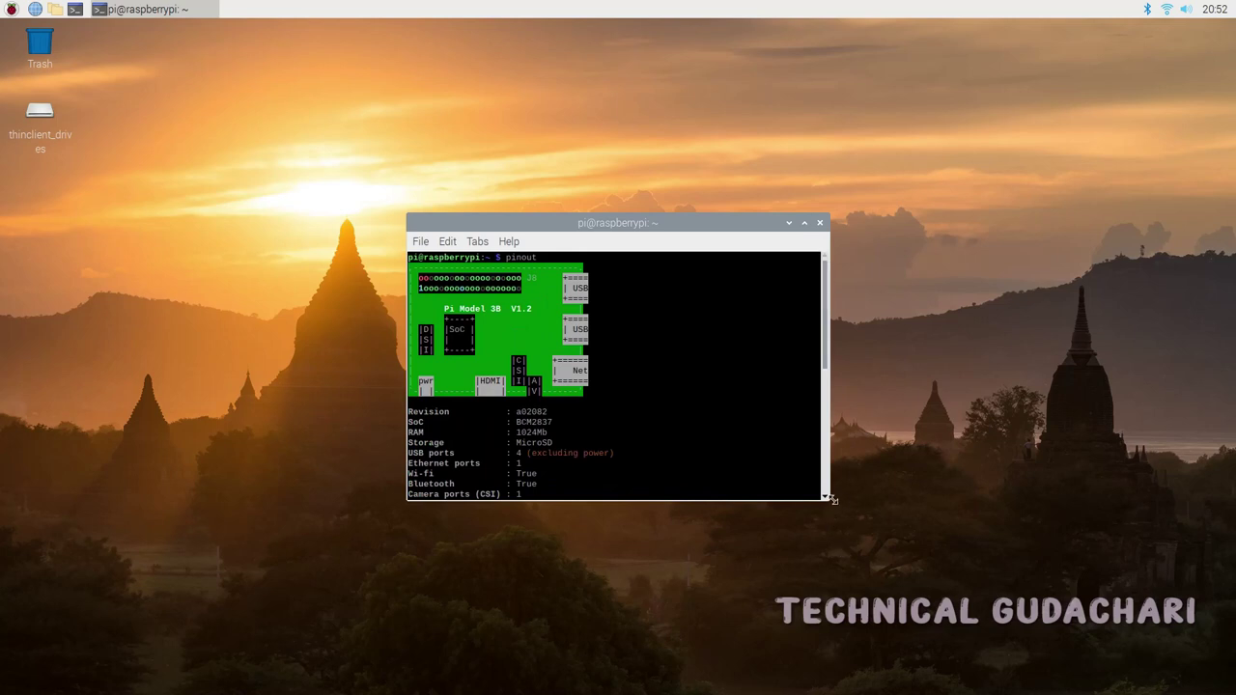
Enlarge the terminal window in width and height and reposition it nearer the middle of the desktop.
drag(828, 499, 1109, 560)
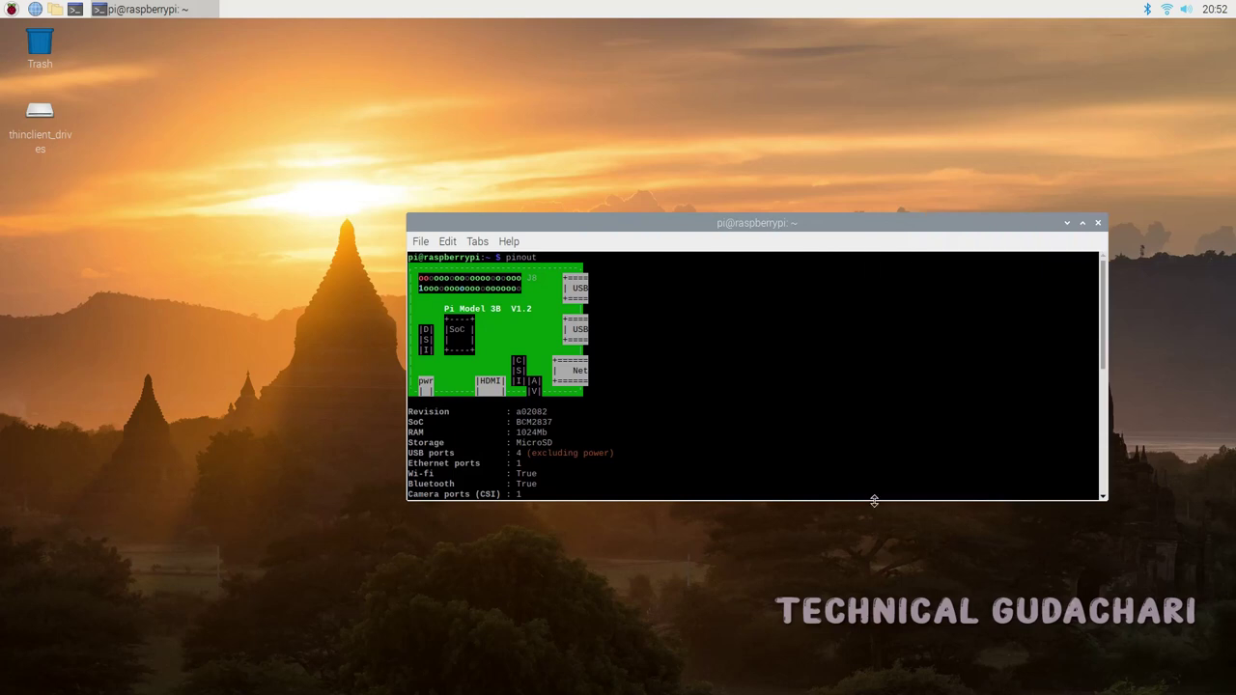
drag(874, 500, 875, 656)
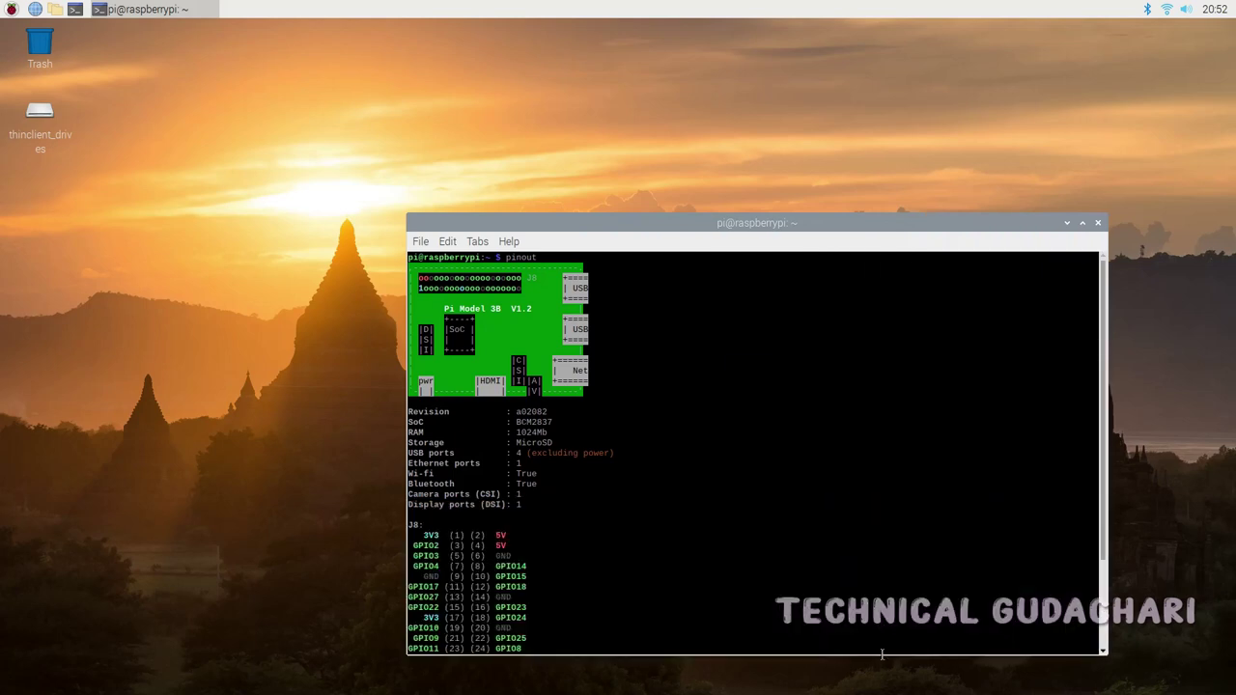
drag(673, 229, 510, 140)
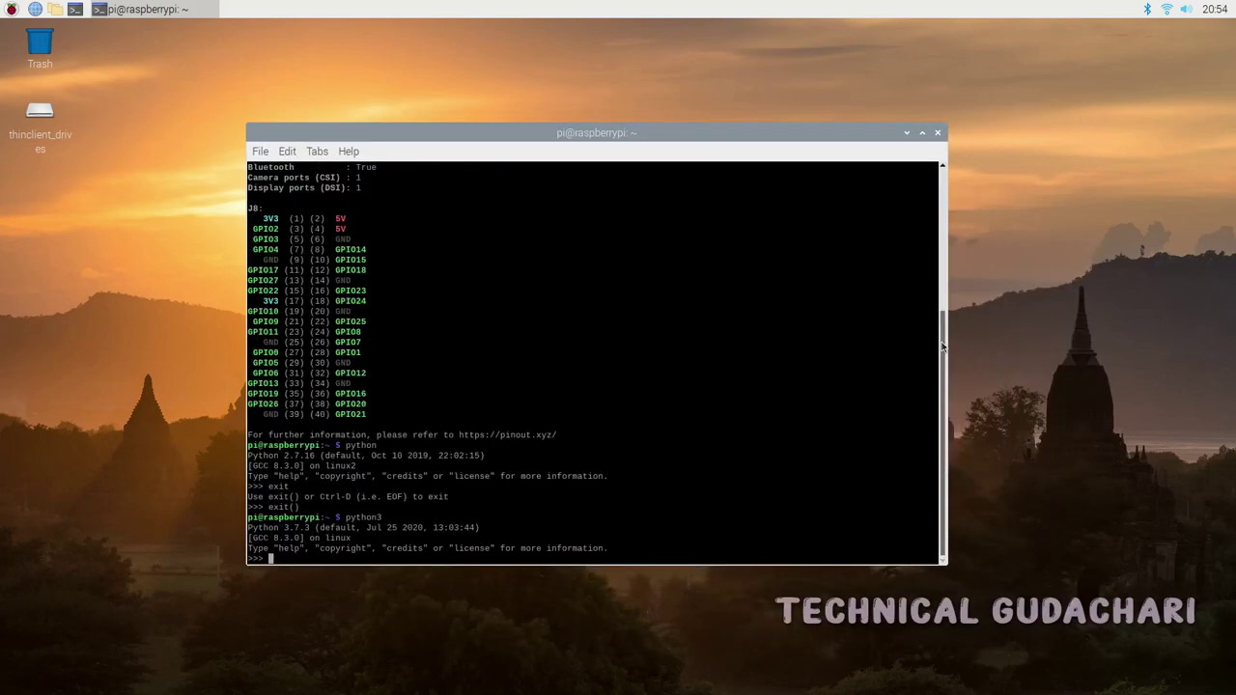
Review the pinout output back to its board diagram and close the terminal window.
scroll(944, 290, up, 3)
scroll(944, 249, up, 5)
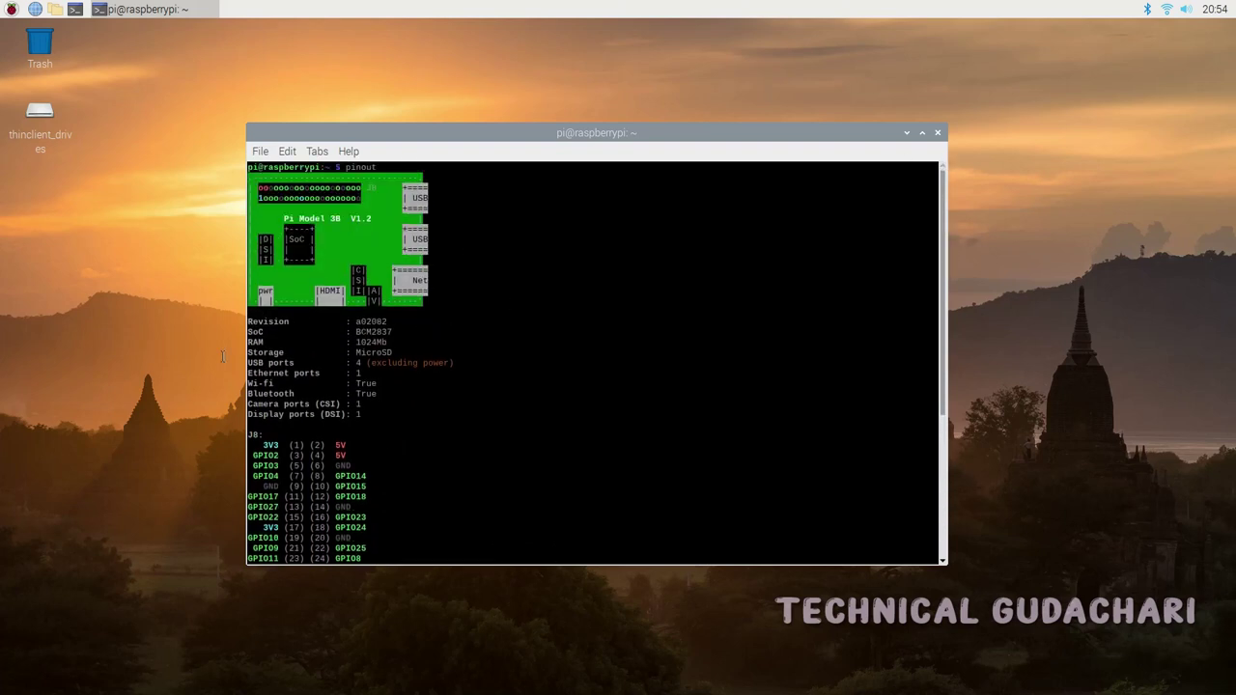
click(936, 133)
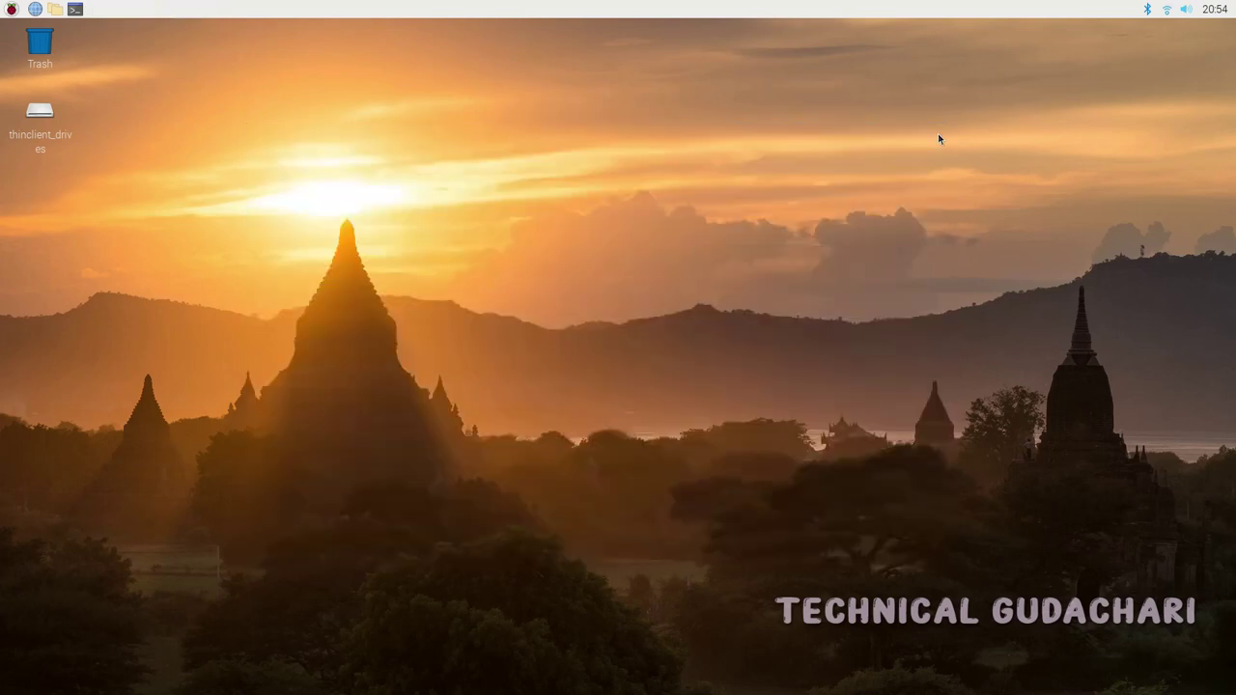
Look through the desktop's application categories from Programming to Preferences, including Graphics, Accessories and Help.
click(11, 11)
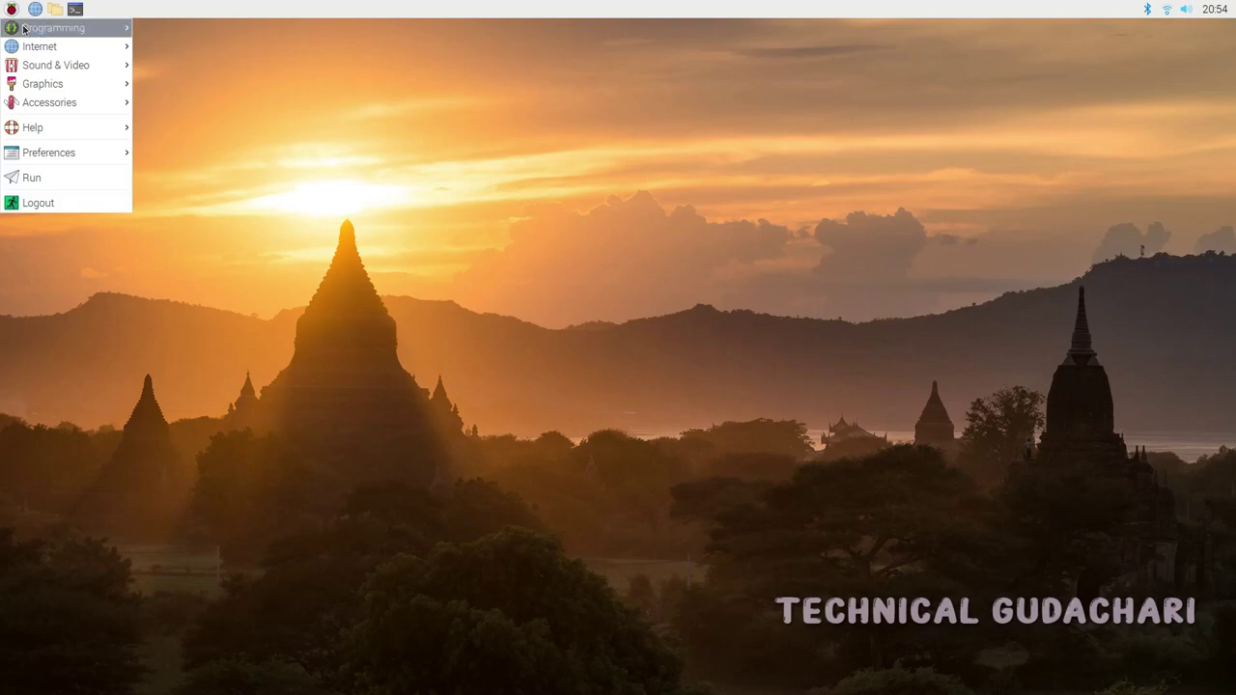
mouse_move(25, 29)
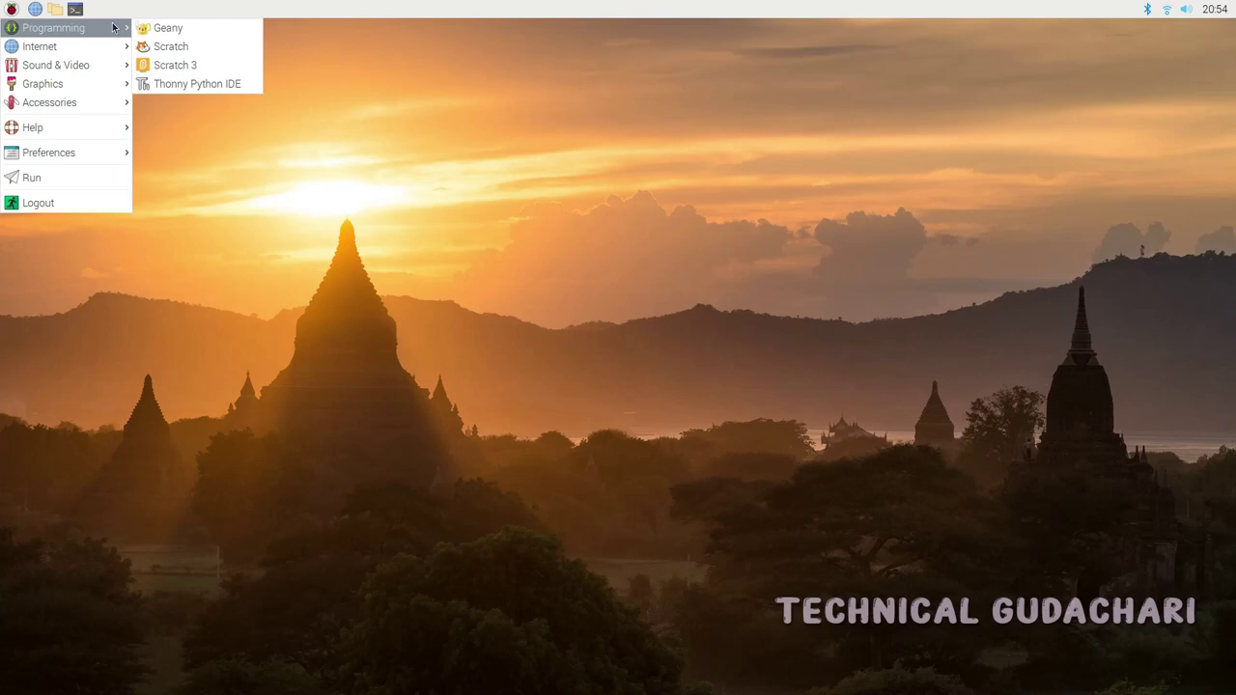
mouse_move(95, 52)
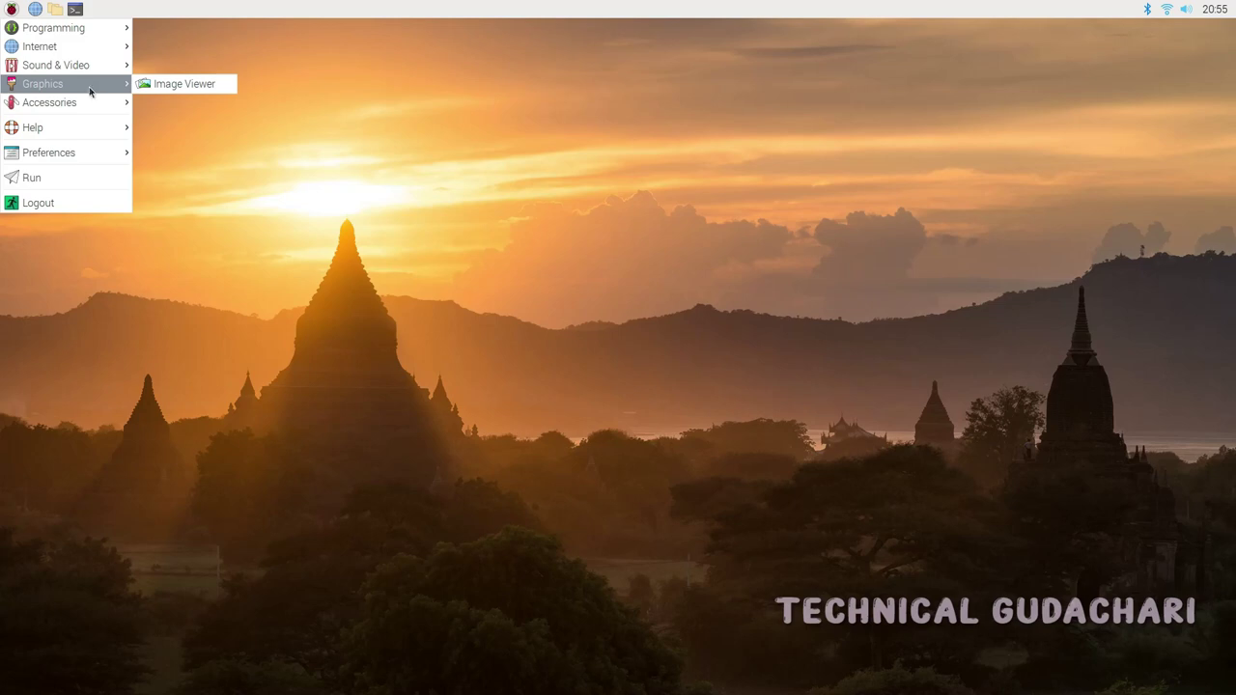
mouse_move(115, 106)
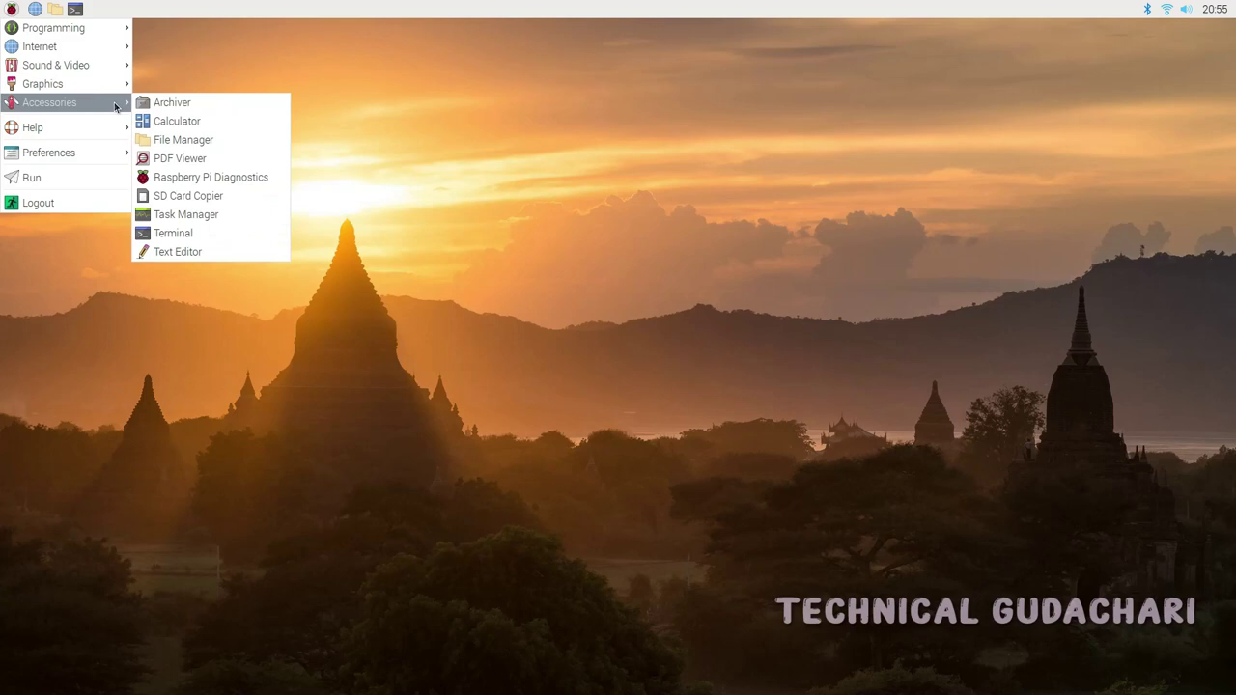
mouse_move(106, 128)
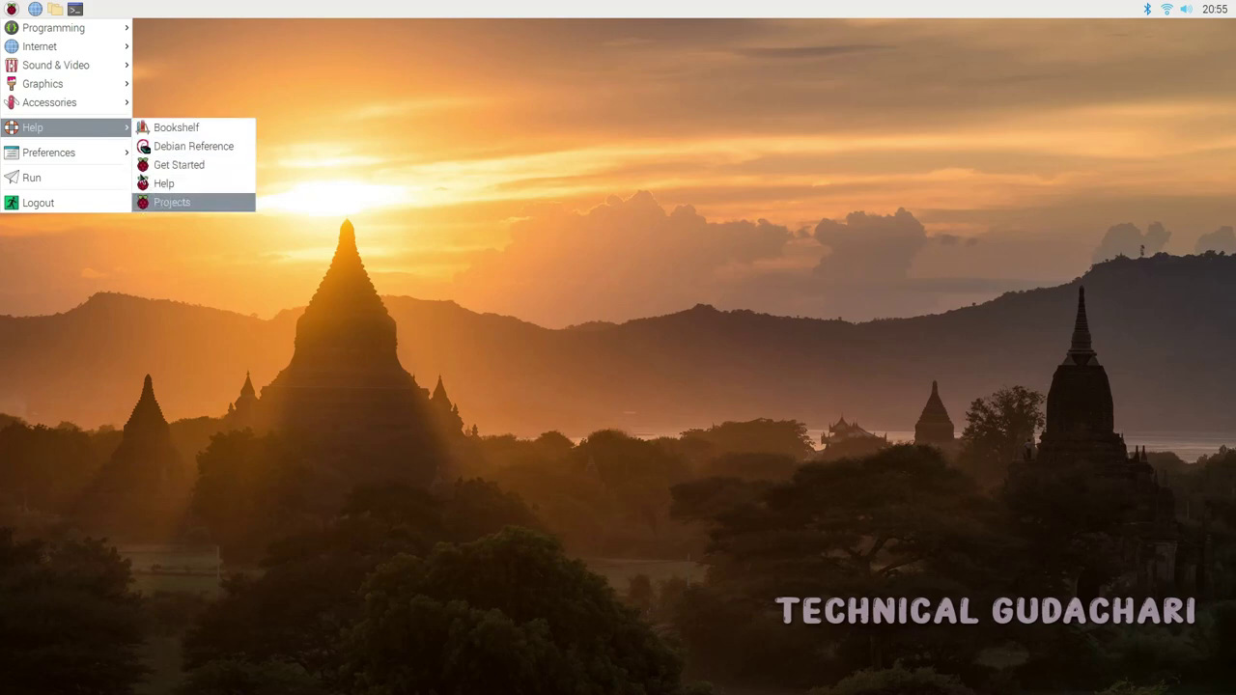
mouse_move(107, 154)
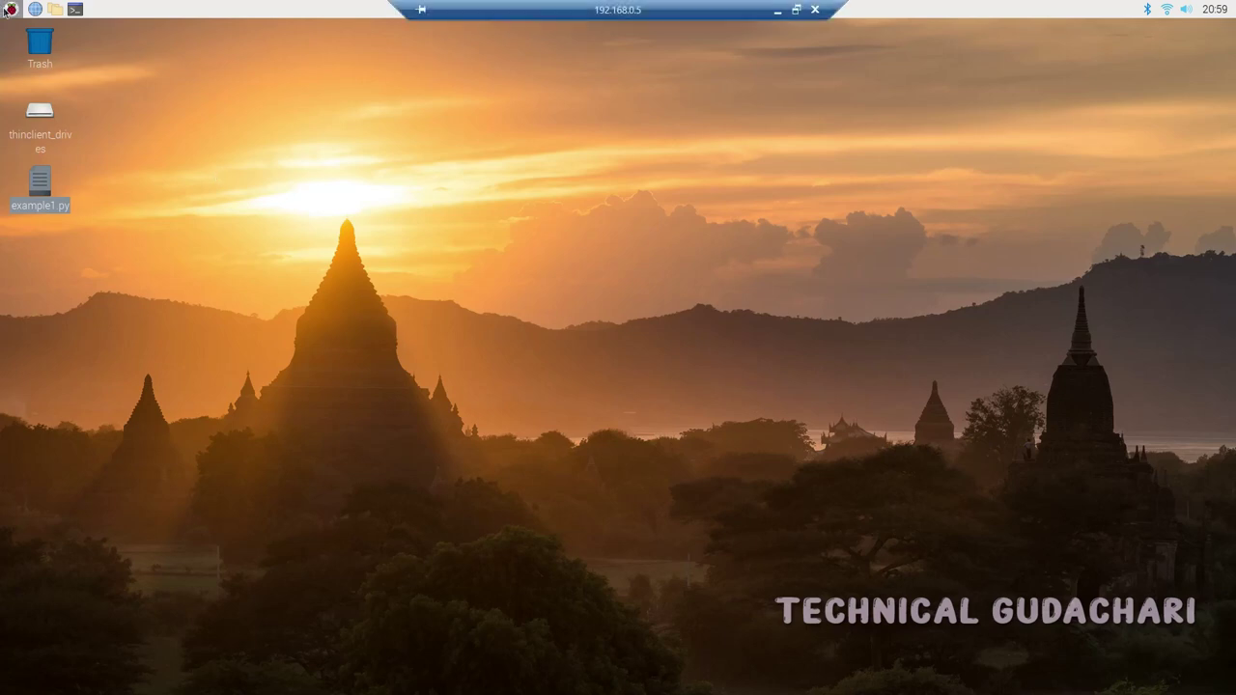
click(10, 10)
mouse_move(50, 49)
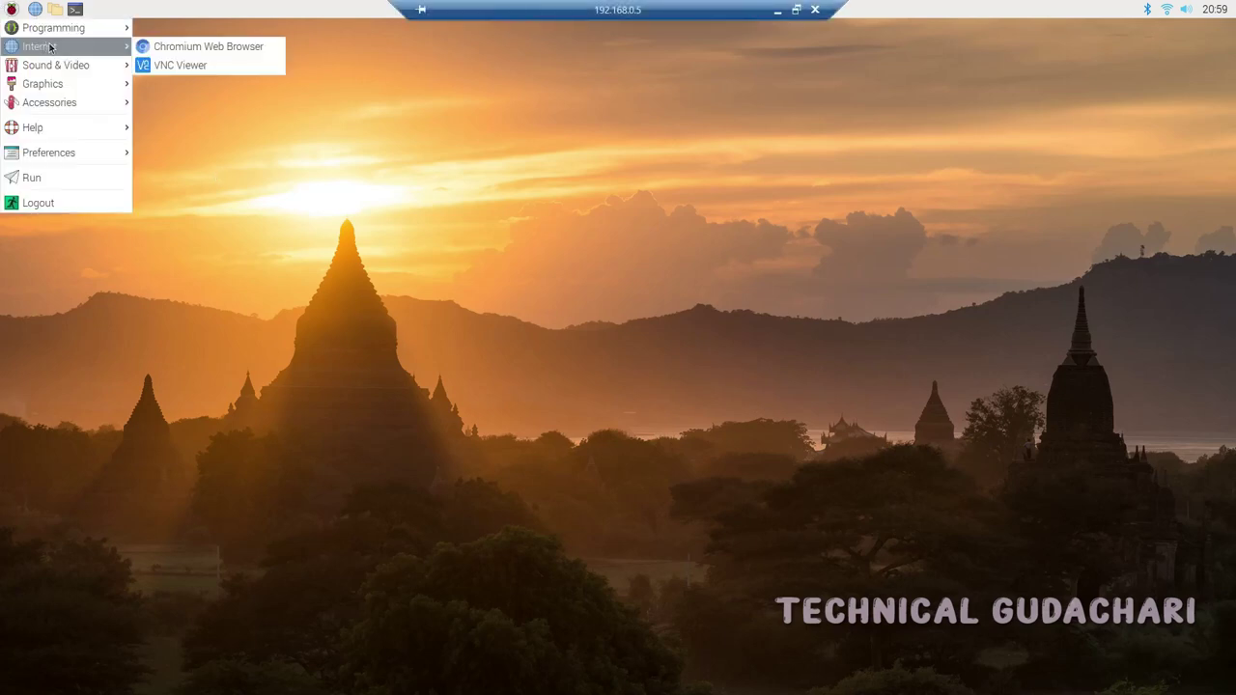
click(181, 48)
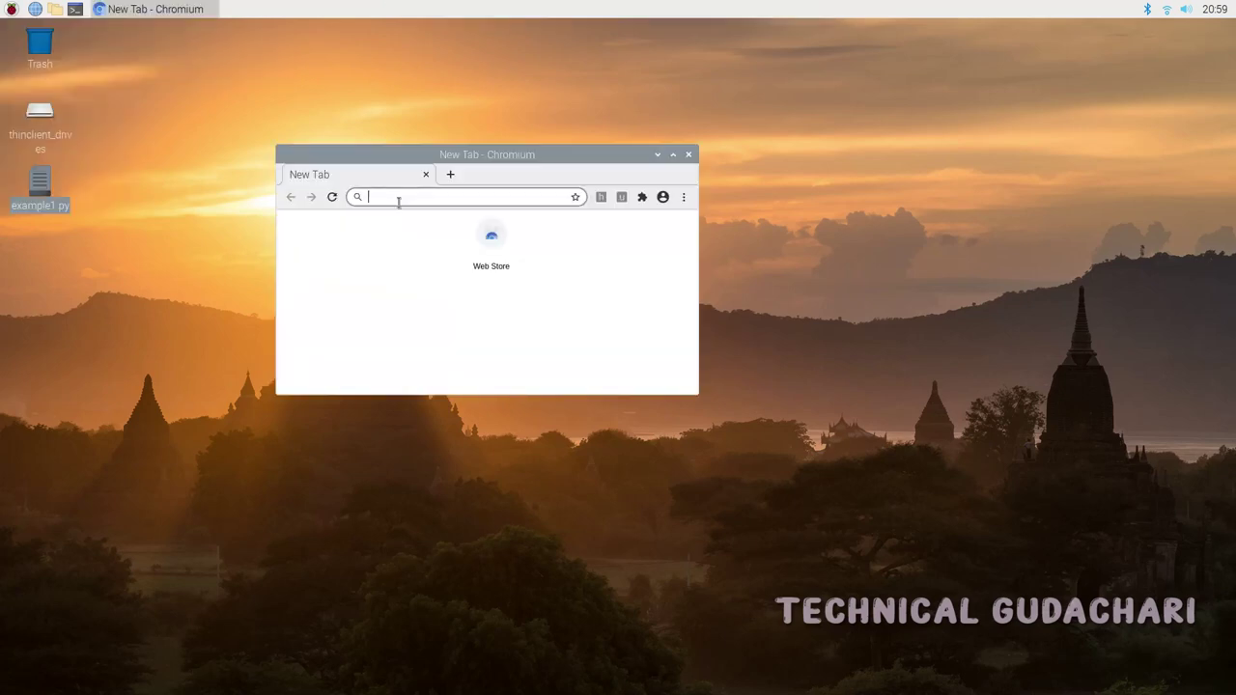
text(www)
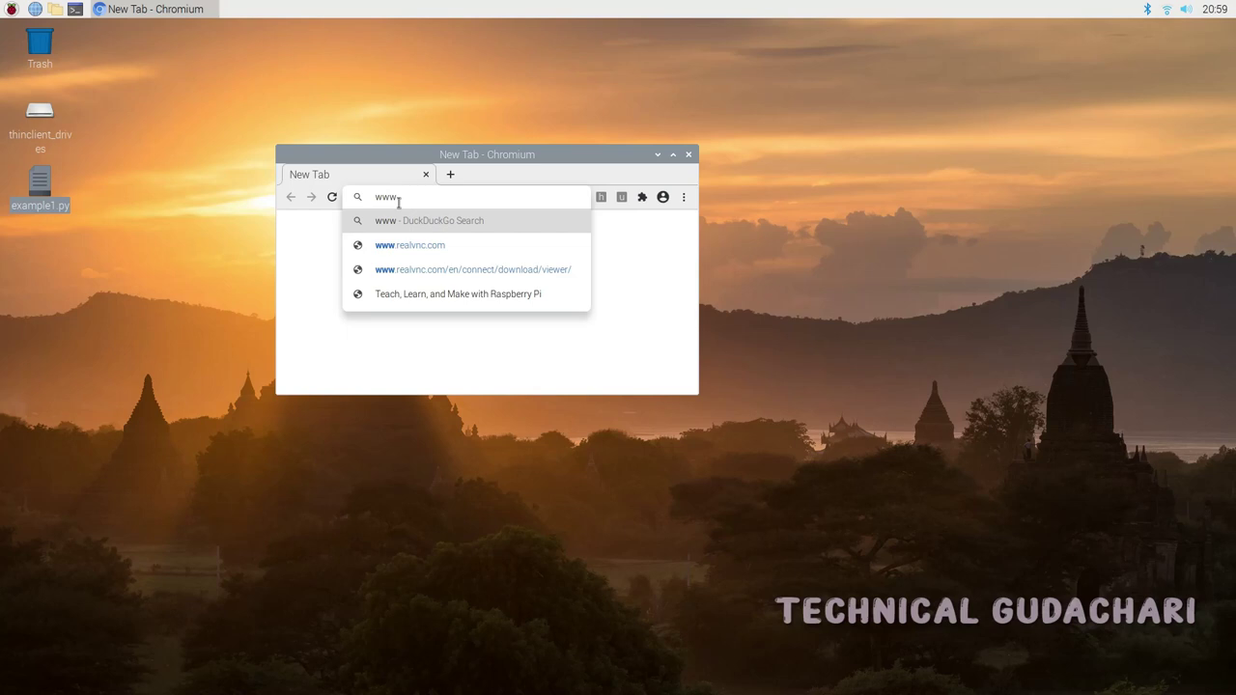
text(.y)
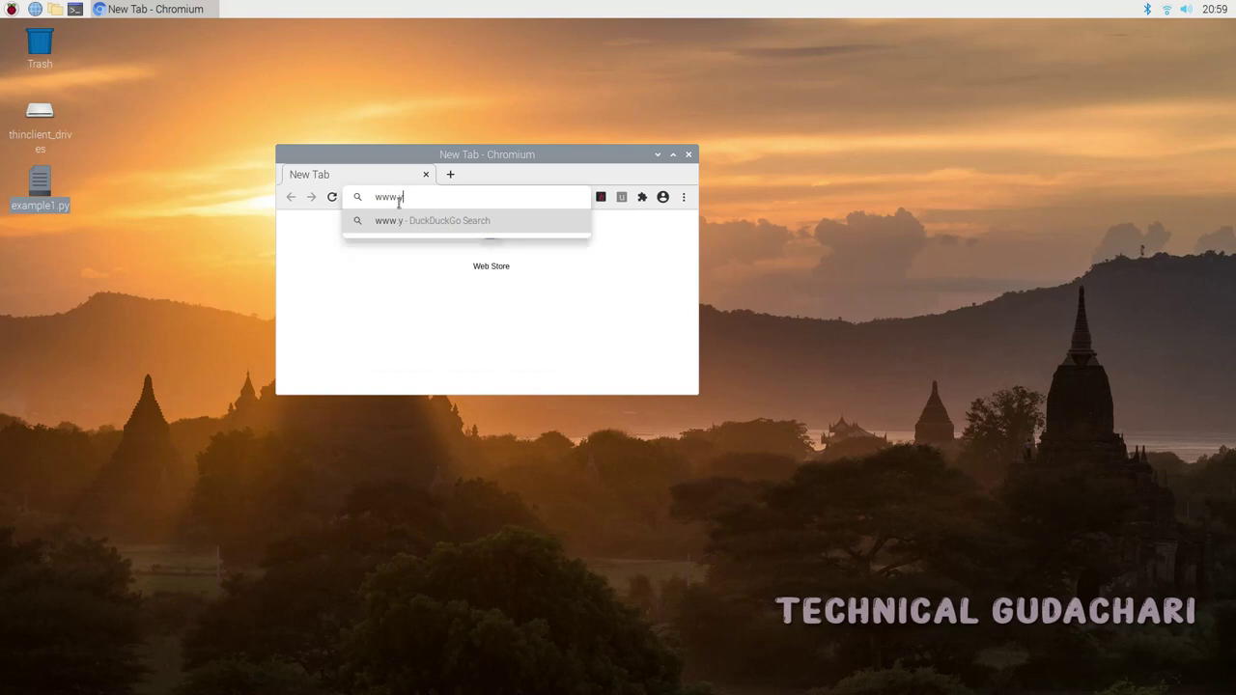
text(outube)
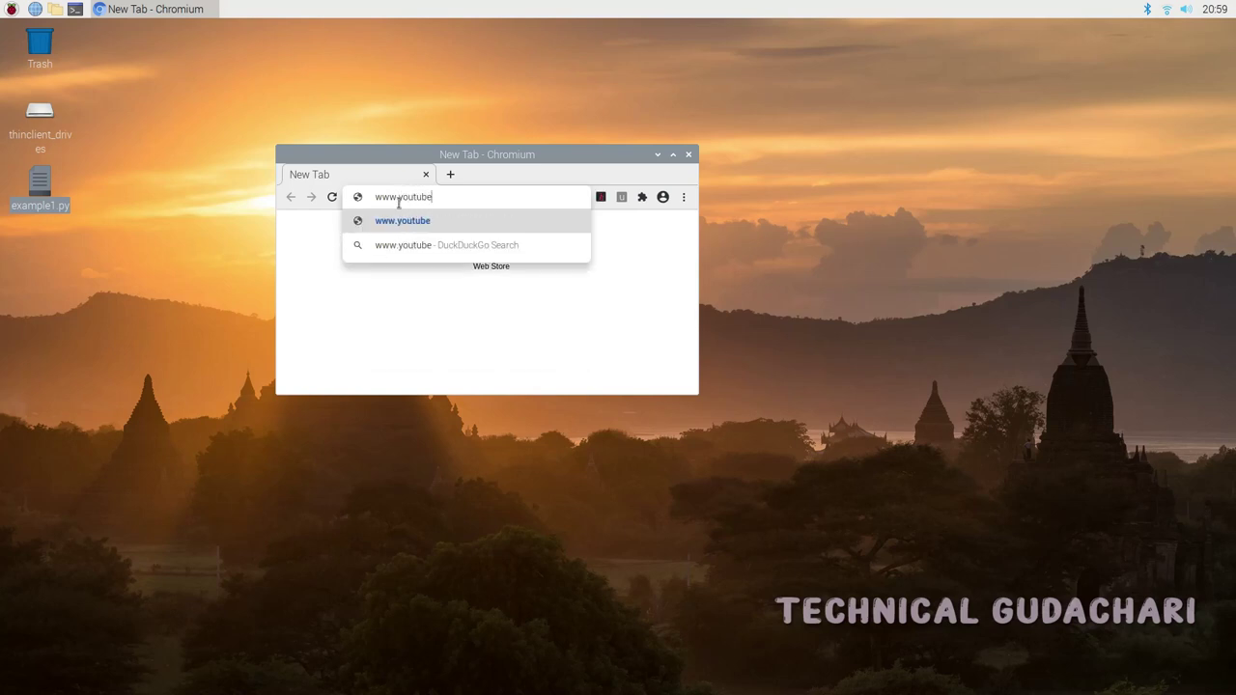
text(.com)
key(Return)
drag(699, 394, 936, 581)
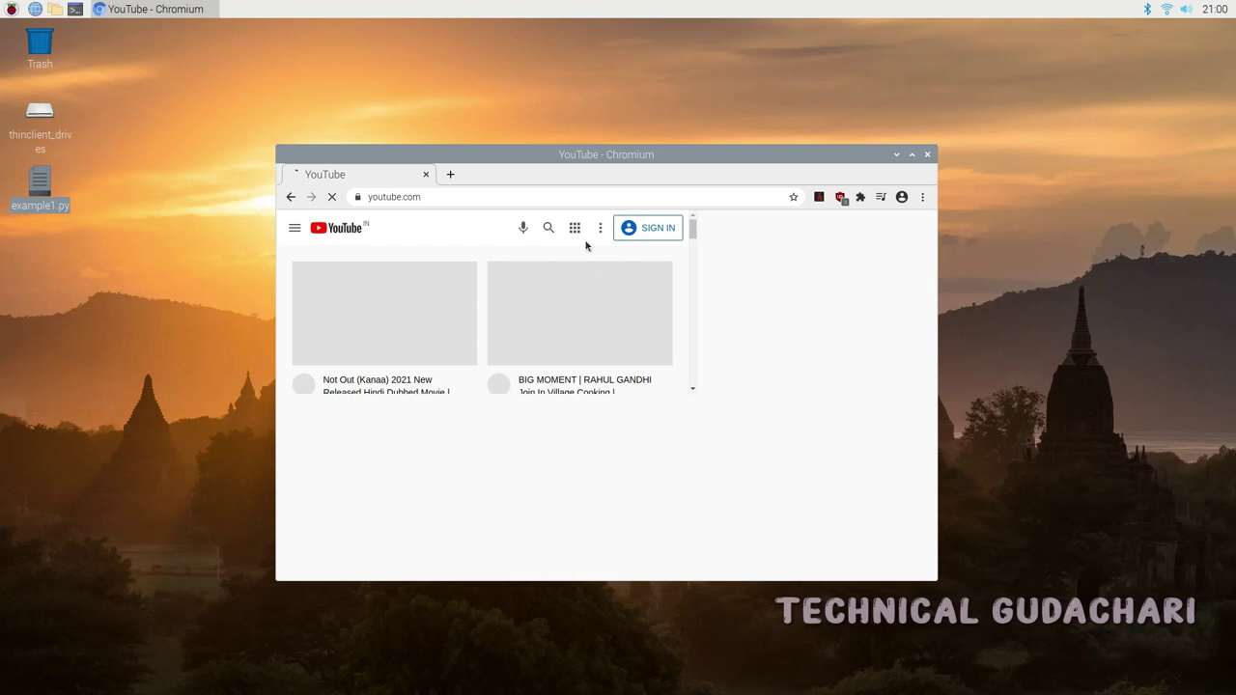
Search YouTube for "technical gudachari" and open the Technical Gudachari channel.
click(476, 227)
text(technica)
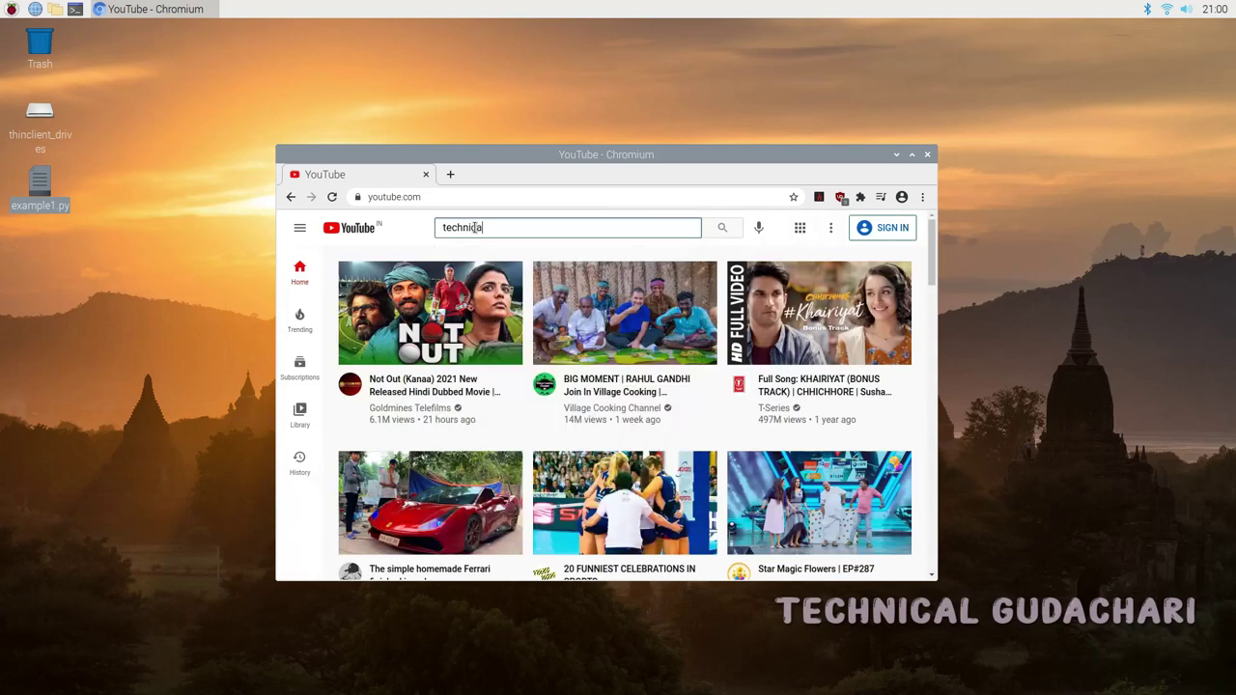
text(gudachari)
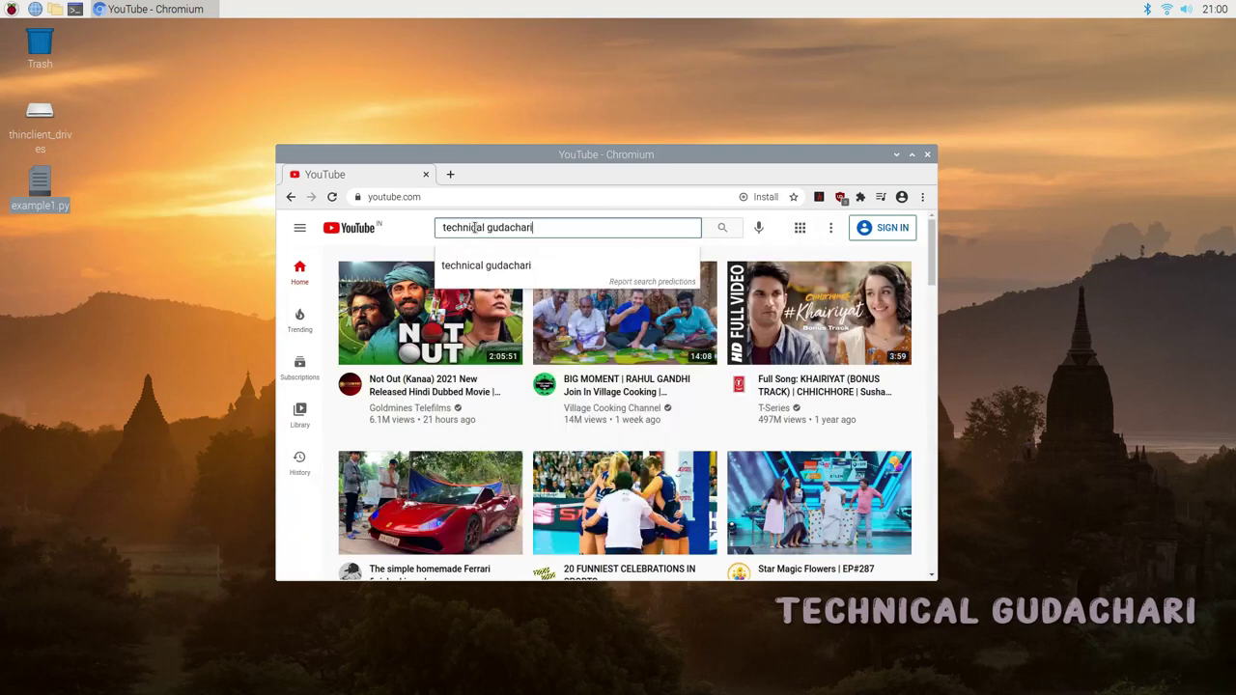
key(Return)
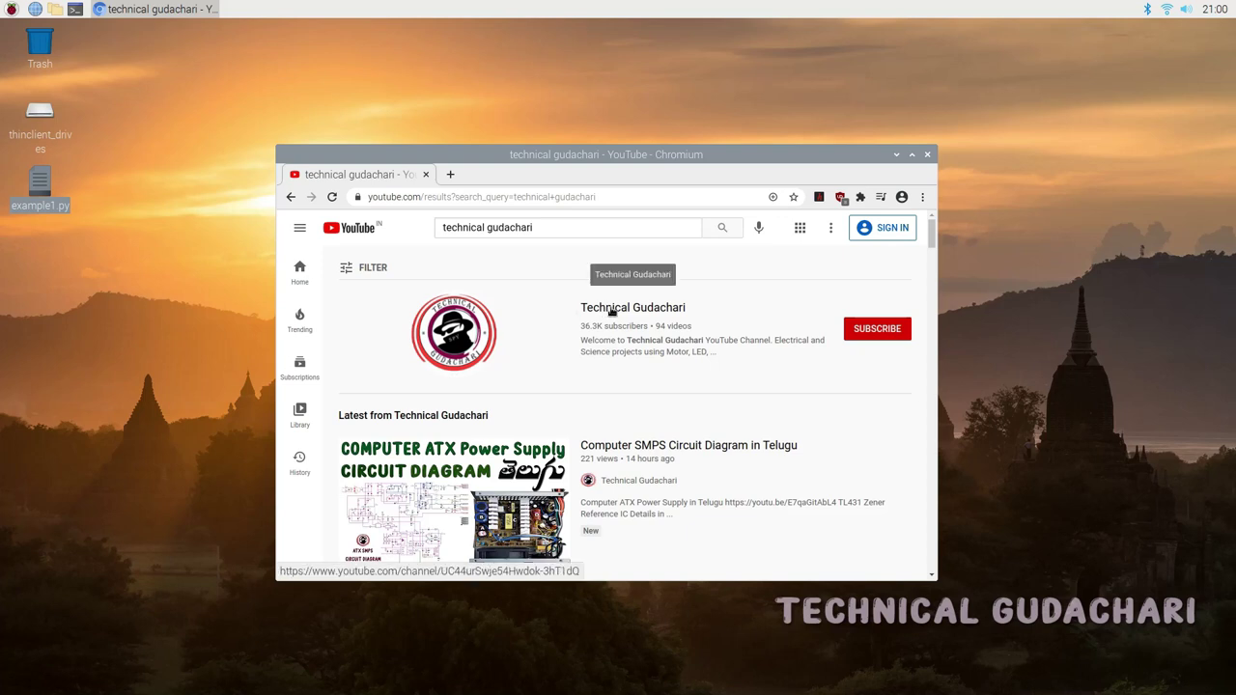
click(611, 312)
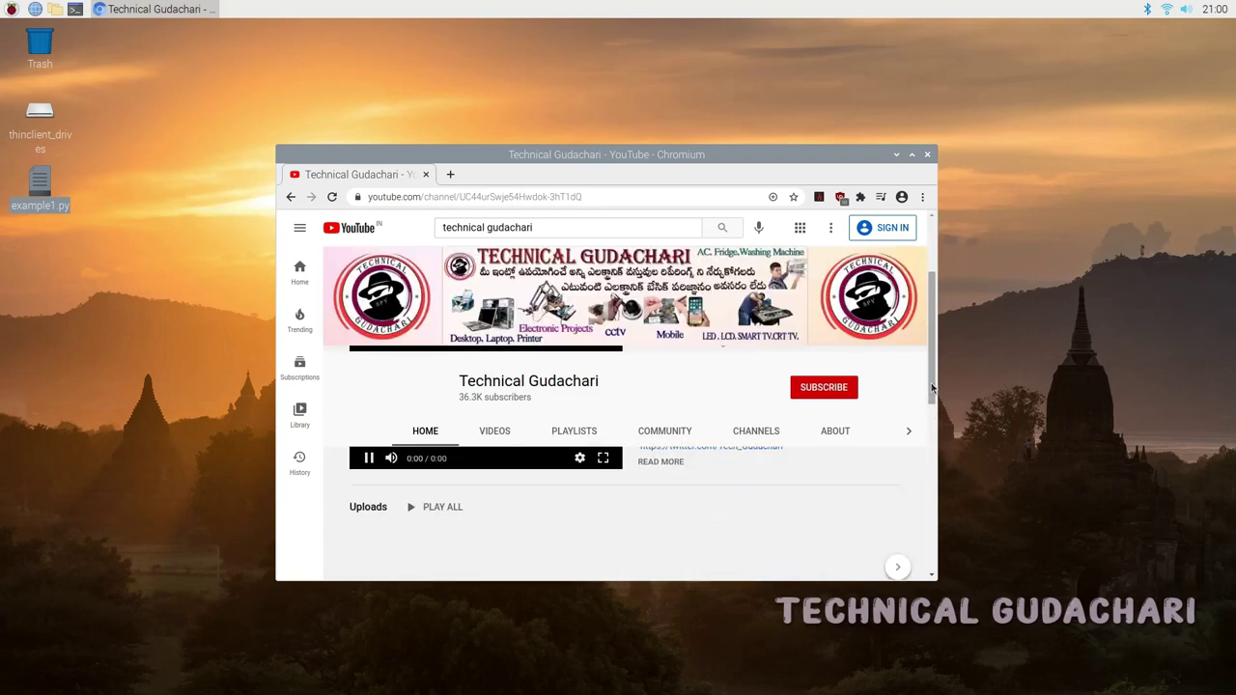
Browse the channel's home page down to its popular uploads and close the browser.
drag(933, 338, 933, 388)
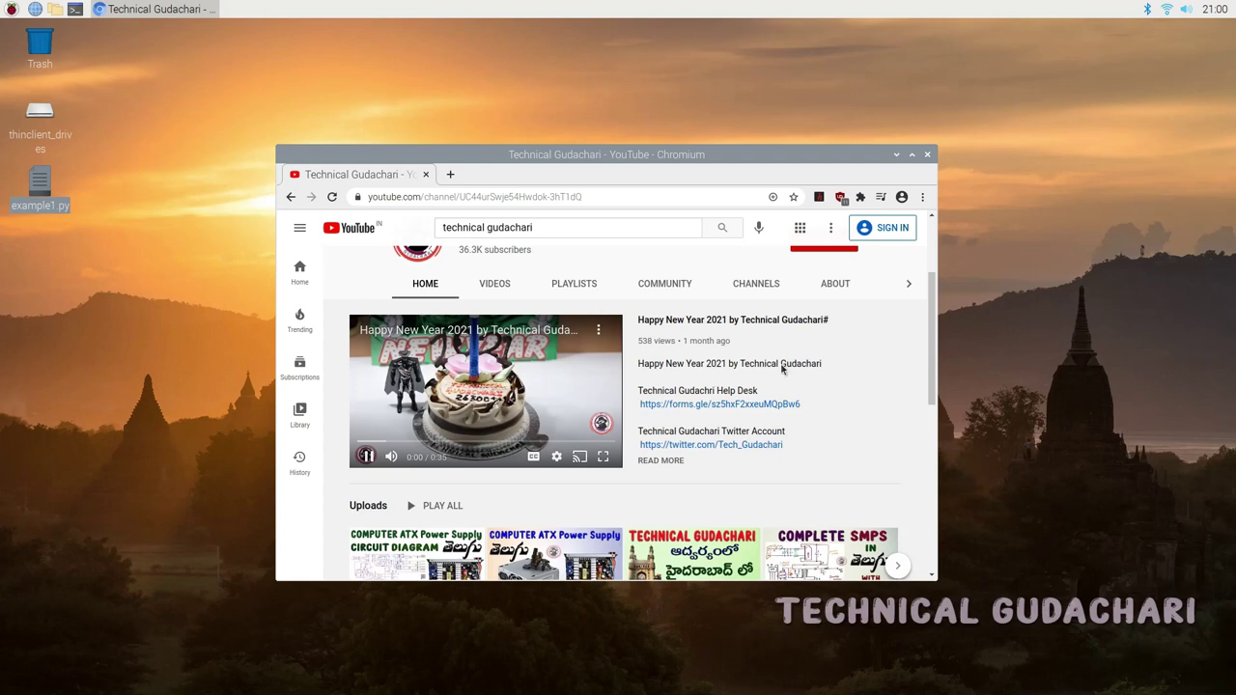
scroll(890, 342, down, 1)
key(Page_Down)
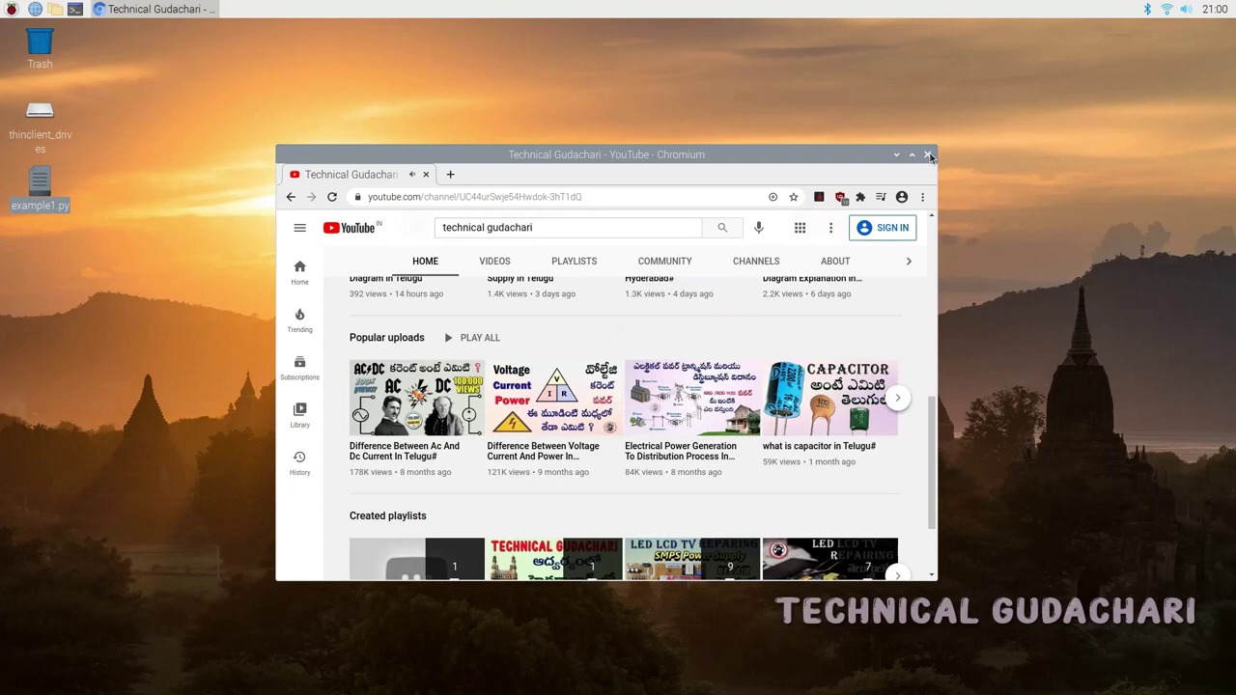
click(928, 154)
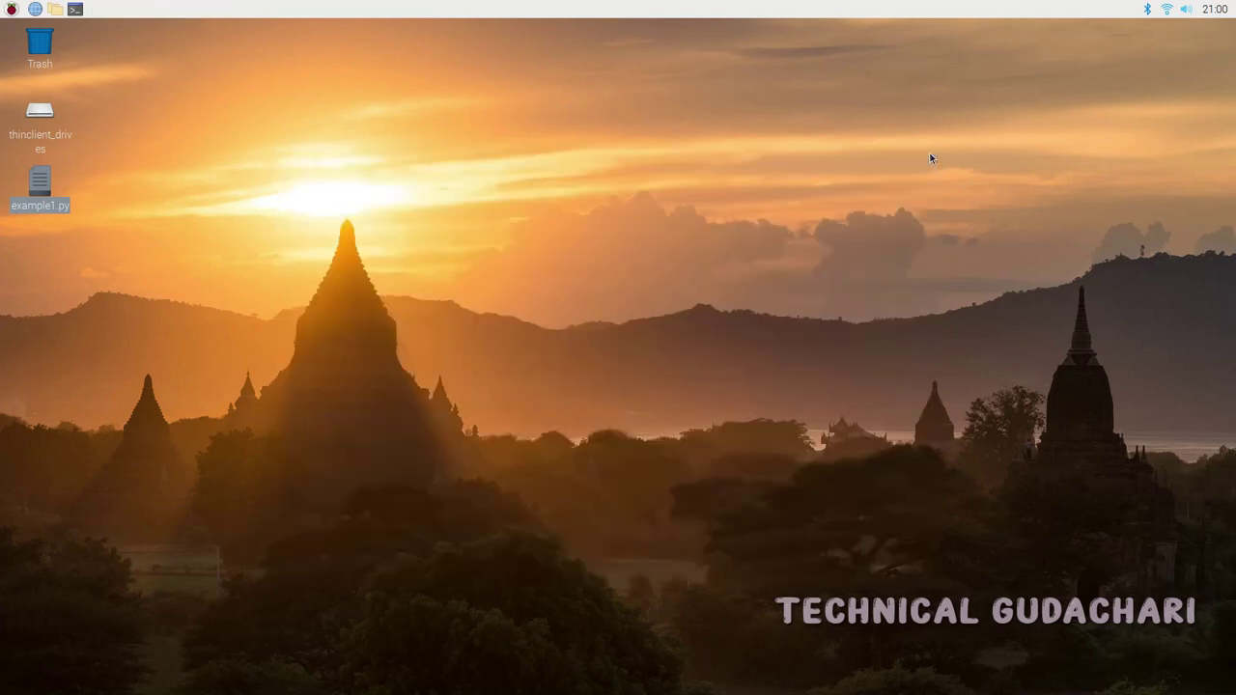
Check the list of available Wi-Fi networks and the system volume control, leaving both as they are.
click(1168, 12)
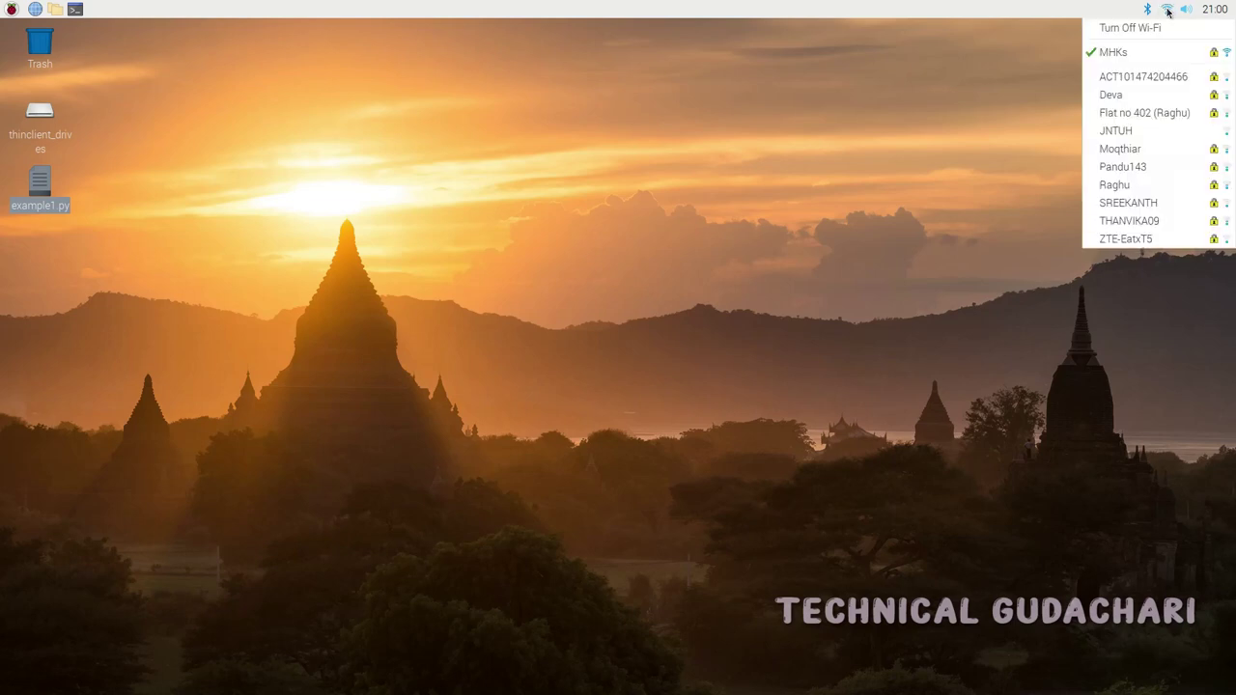
click(926, 89)
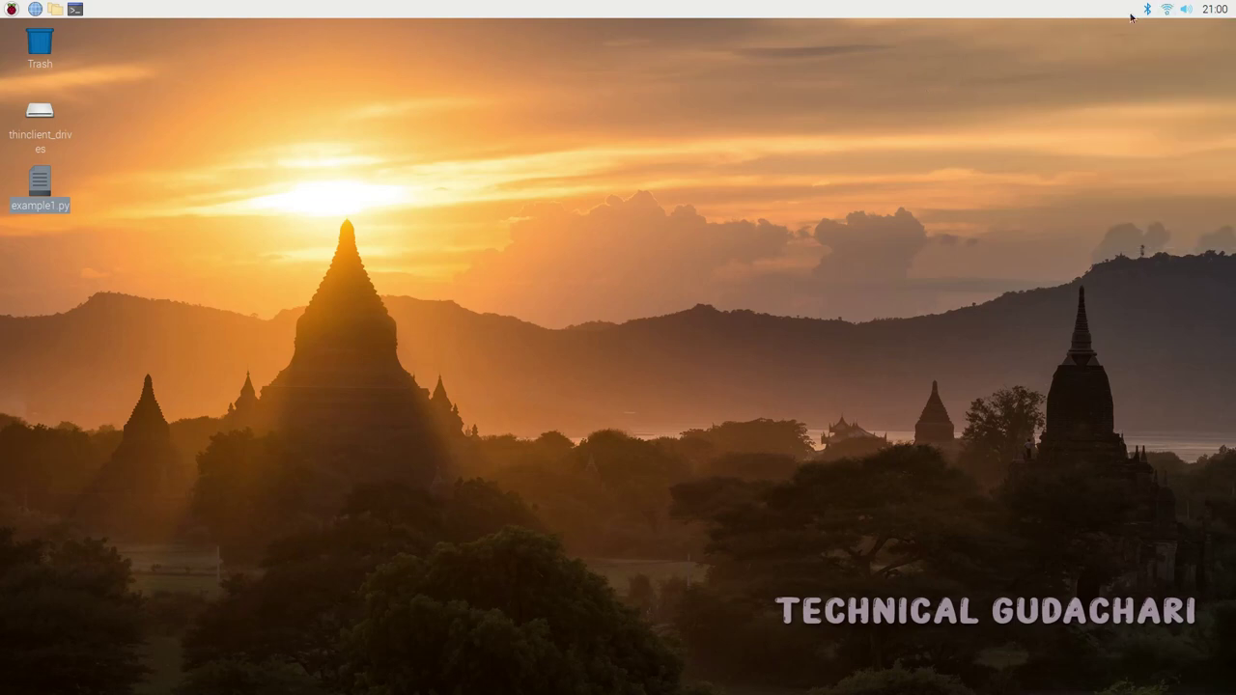
click(1191, 10)
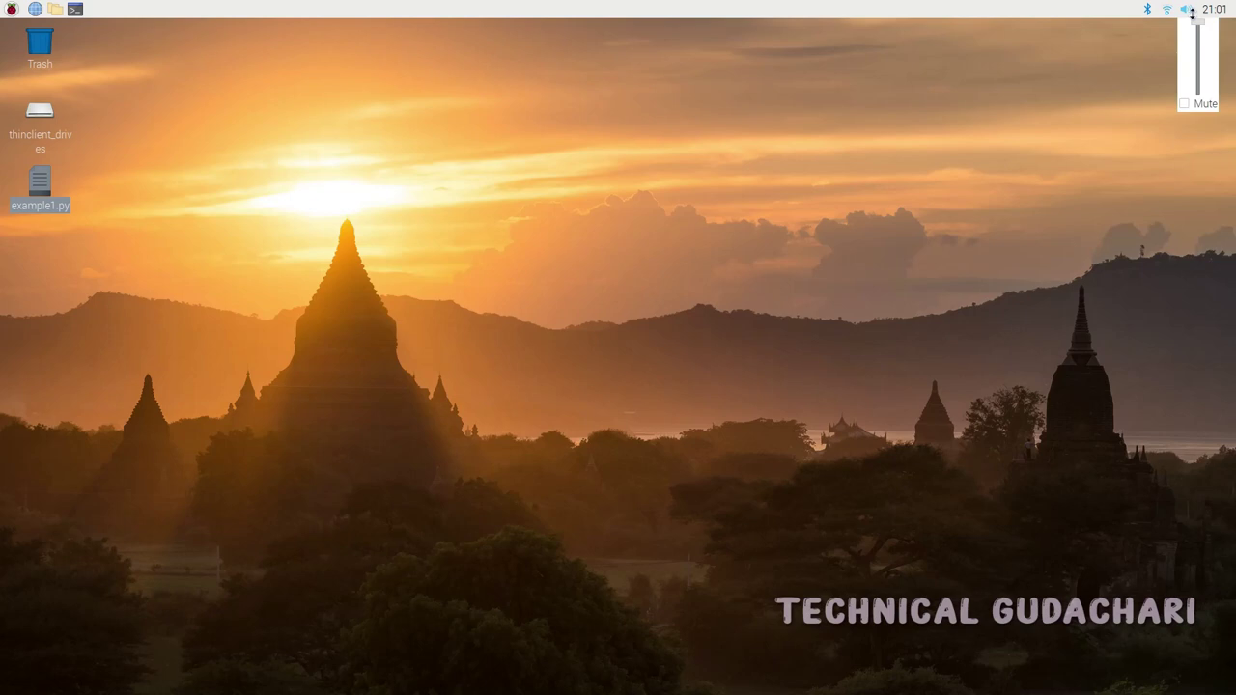
click(1211, 10)
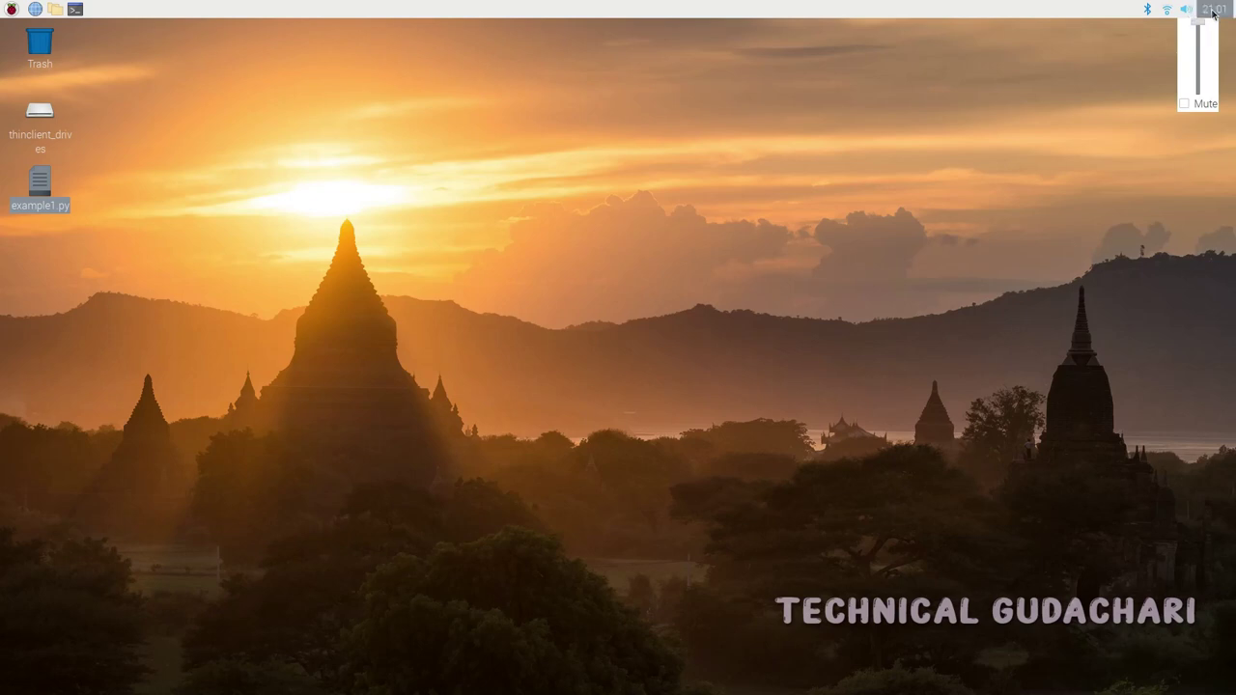
click(974, 177)
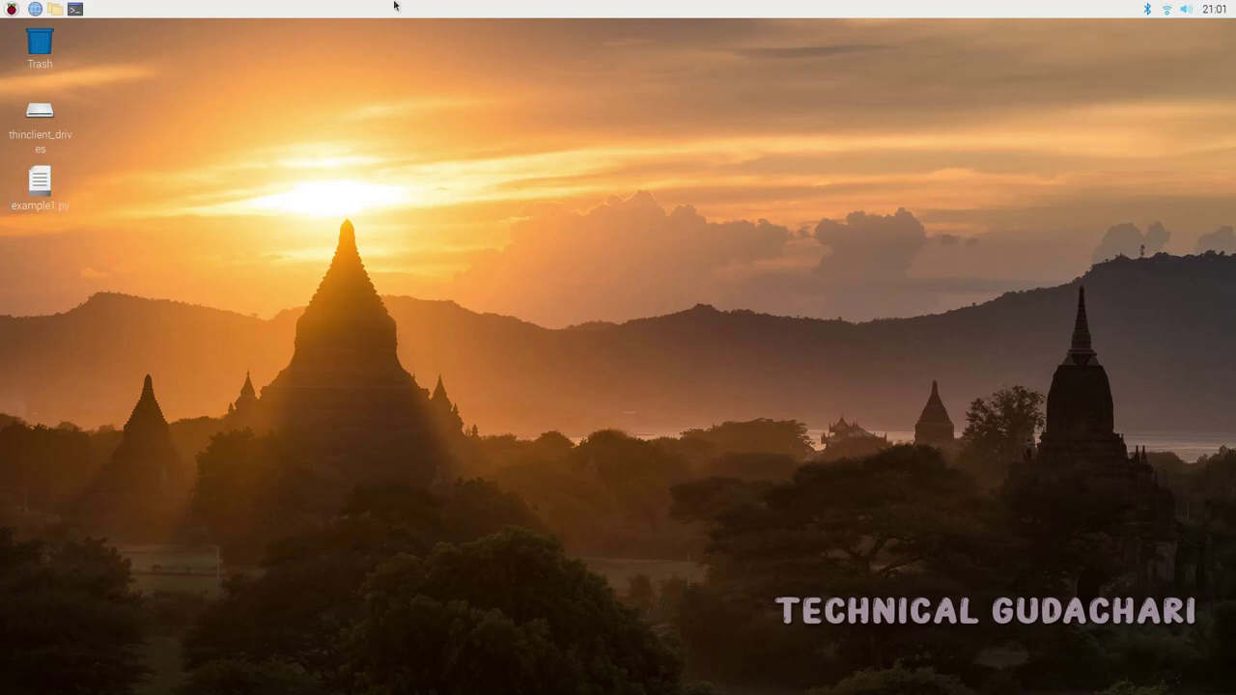
Open the Task Bar (Window List) settings, look over the options and close the dialog.
right_click(934, 13)
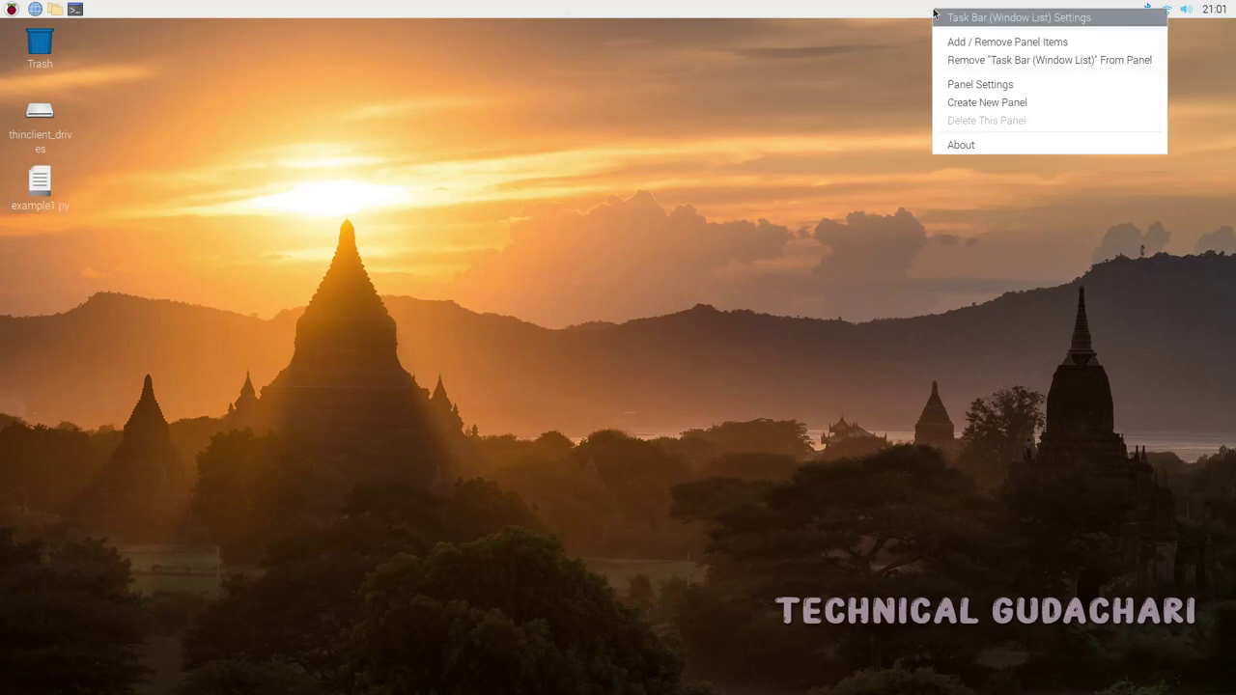
click(1000, 86)
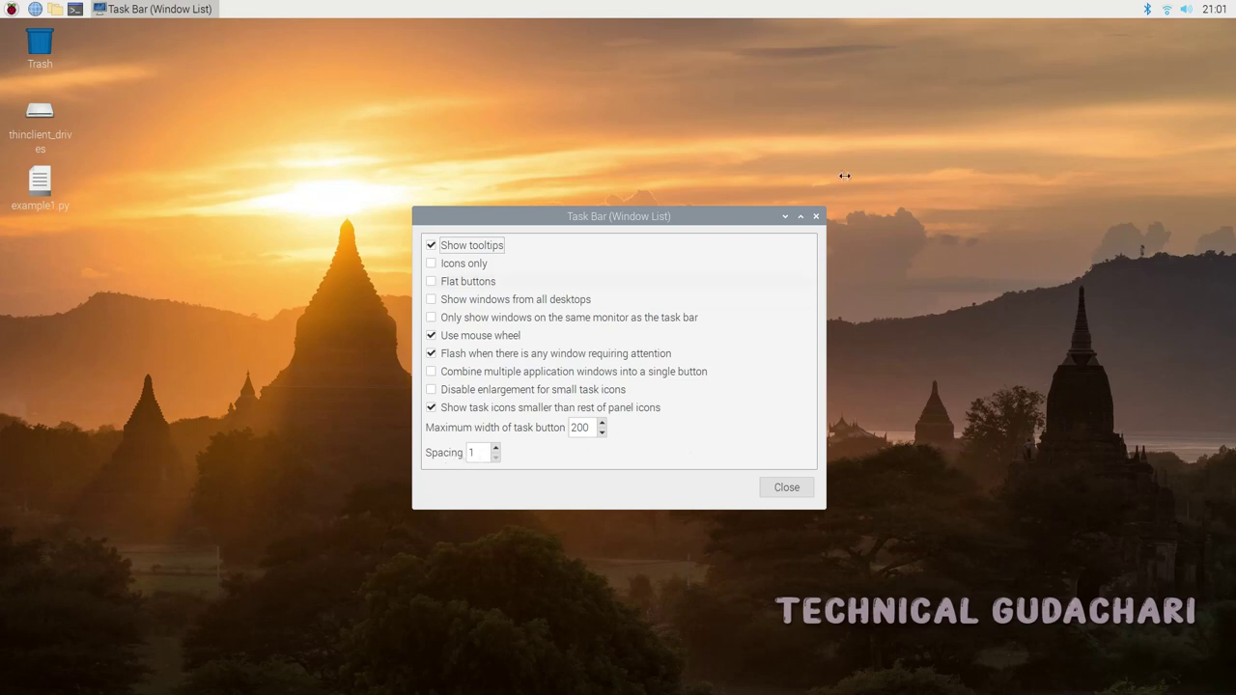
click(814, 218)
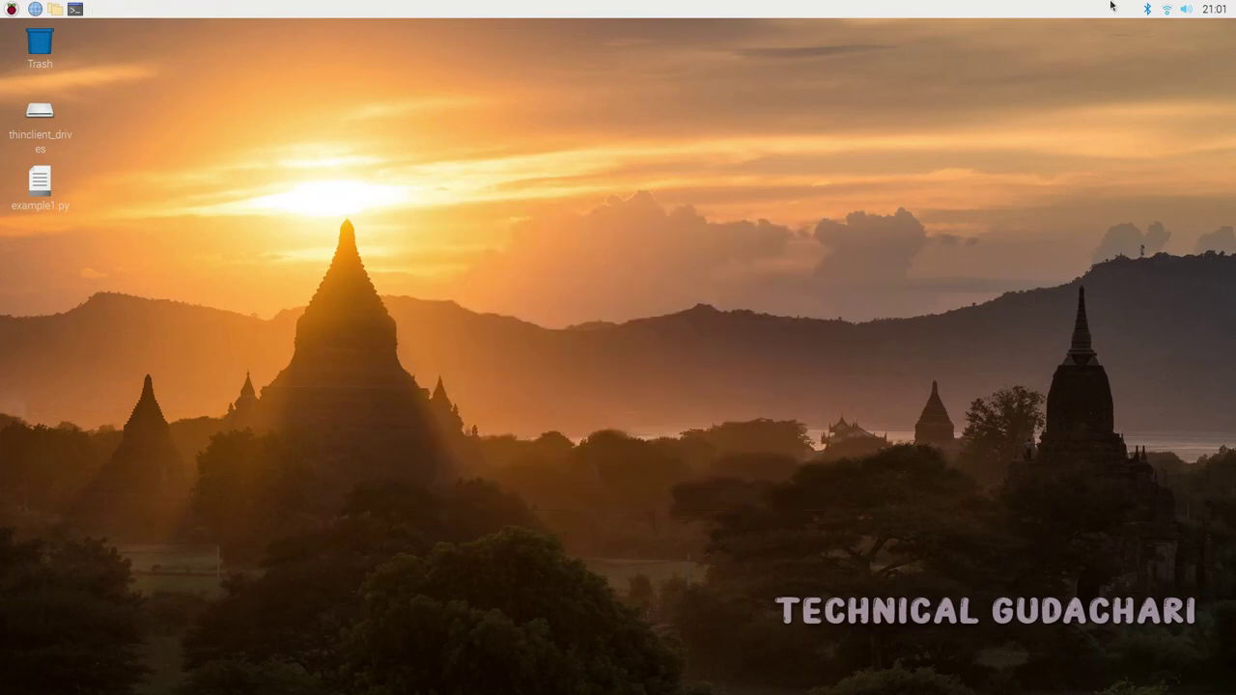
right_click(1077, 11)
click(40, 62)
click(39, 62)
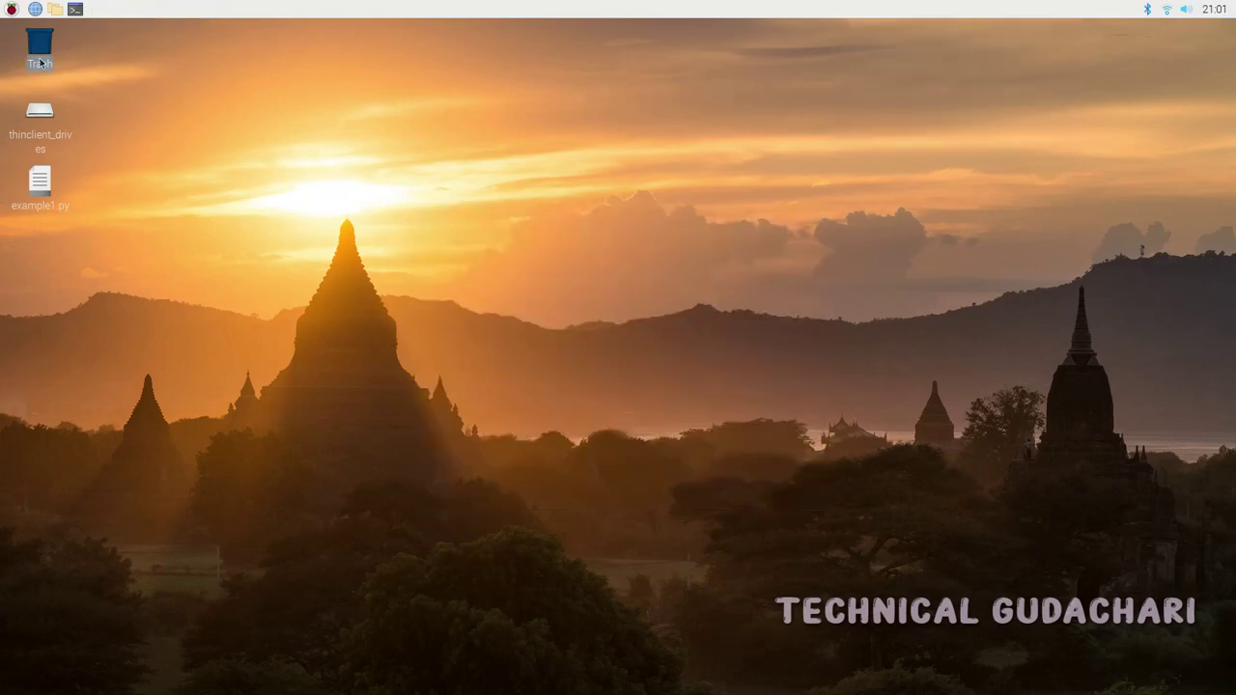
click(211, 155)
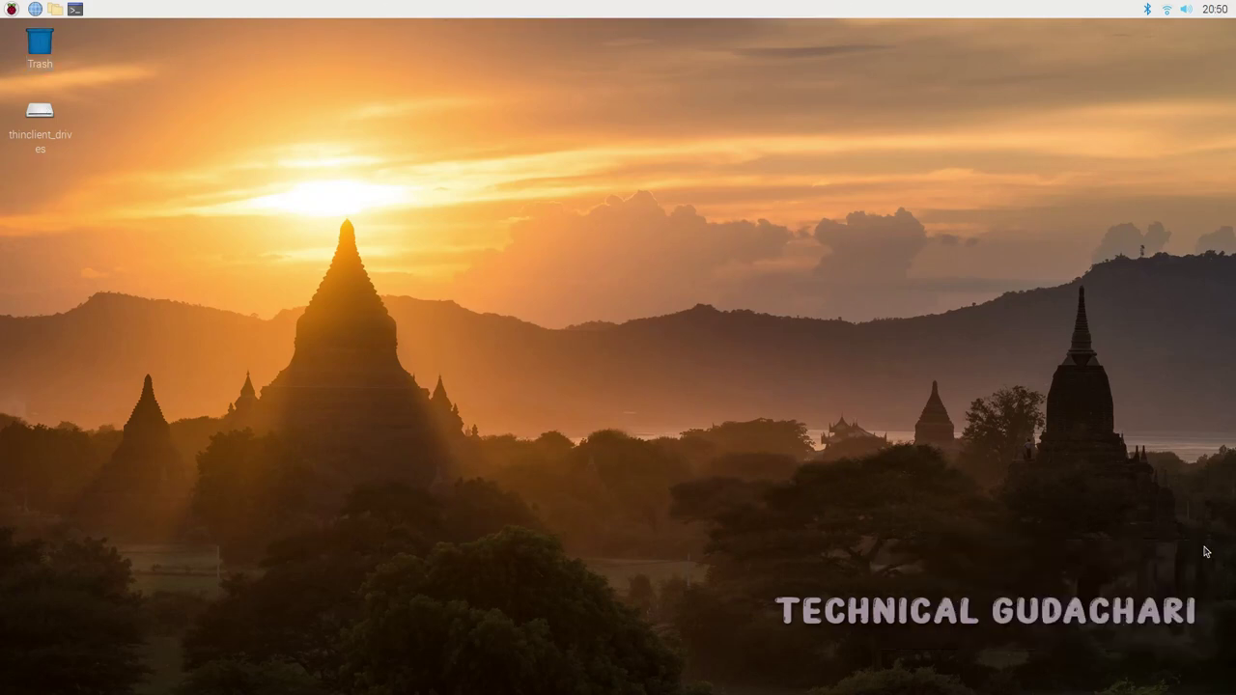